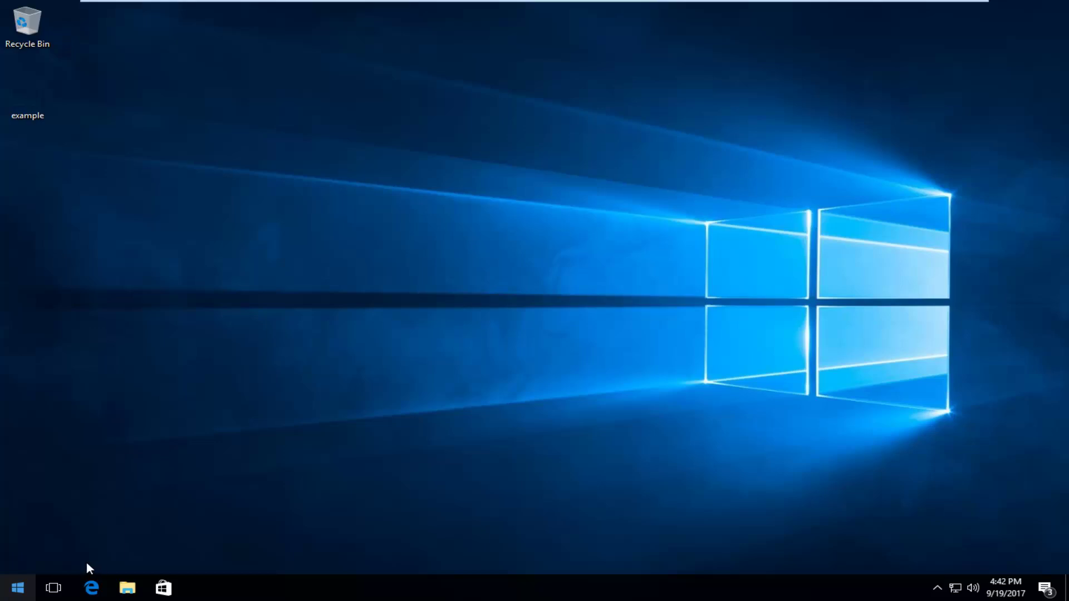
# - Launch Paint from the Start search and brush a black freehand signature across the blank canvas
pyautogui.click(20, 593)
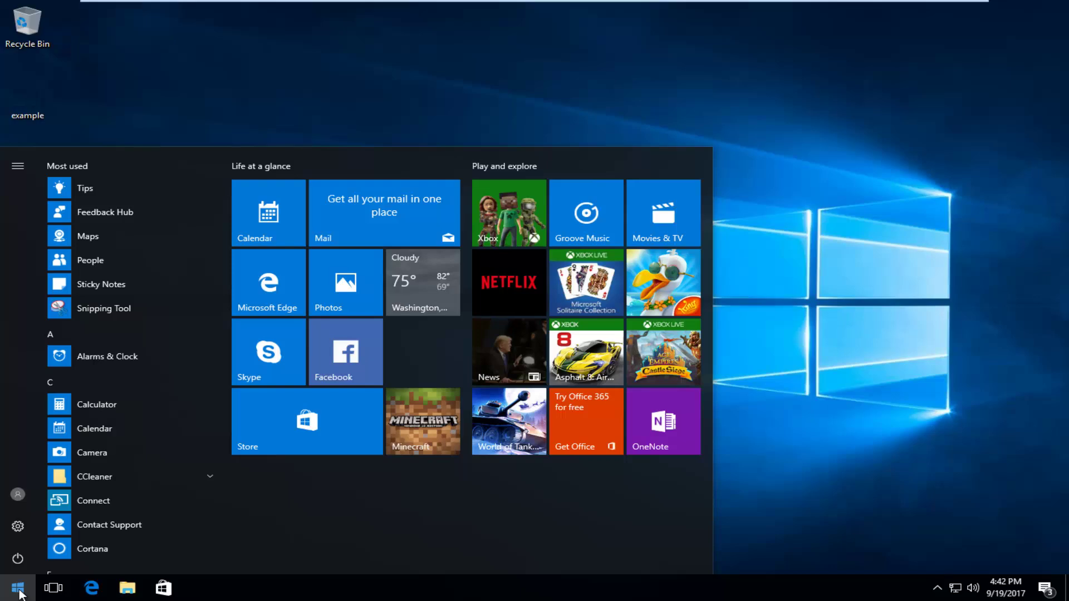
pyautogui.click(19, 593)
pyautogui.click(17, 592)
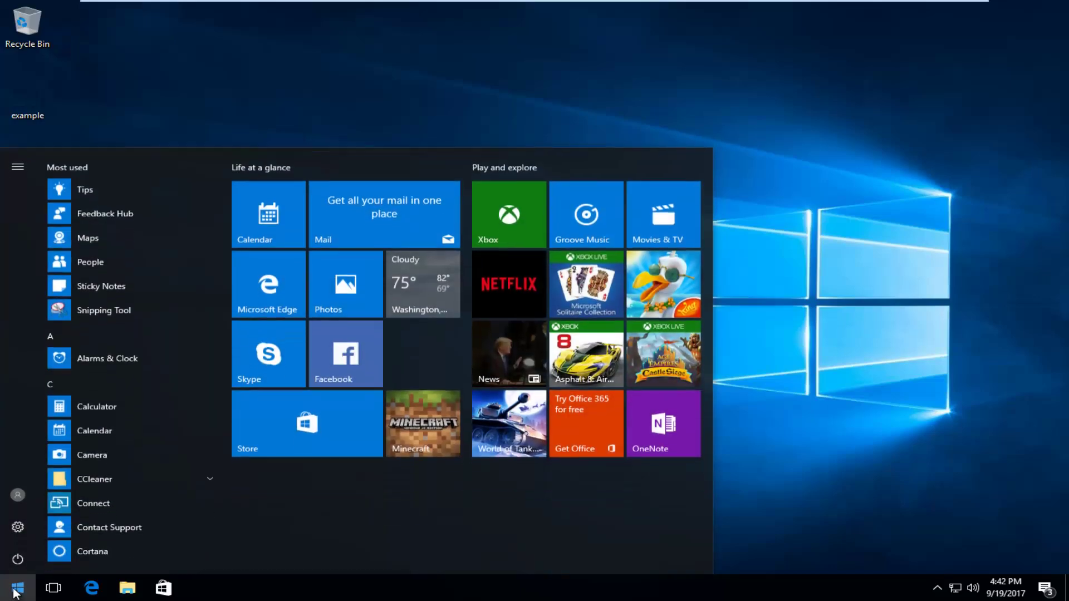
pyautogui.write('paint')
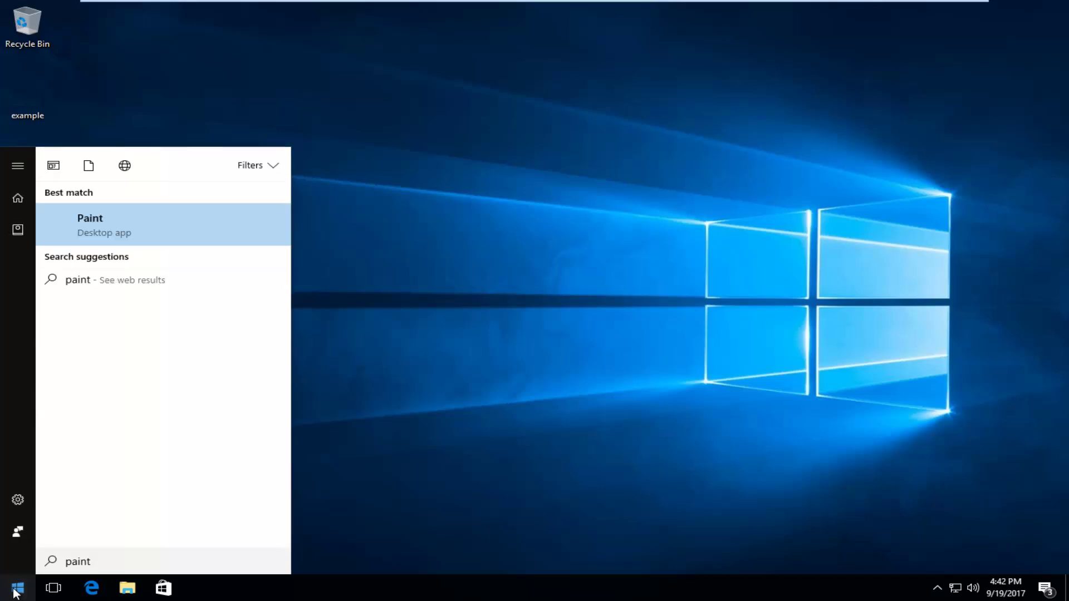
pyautogui.click(99, 230)
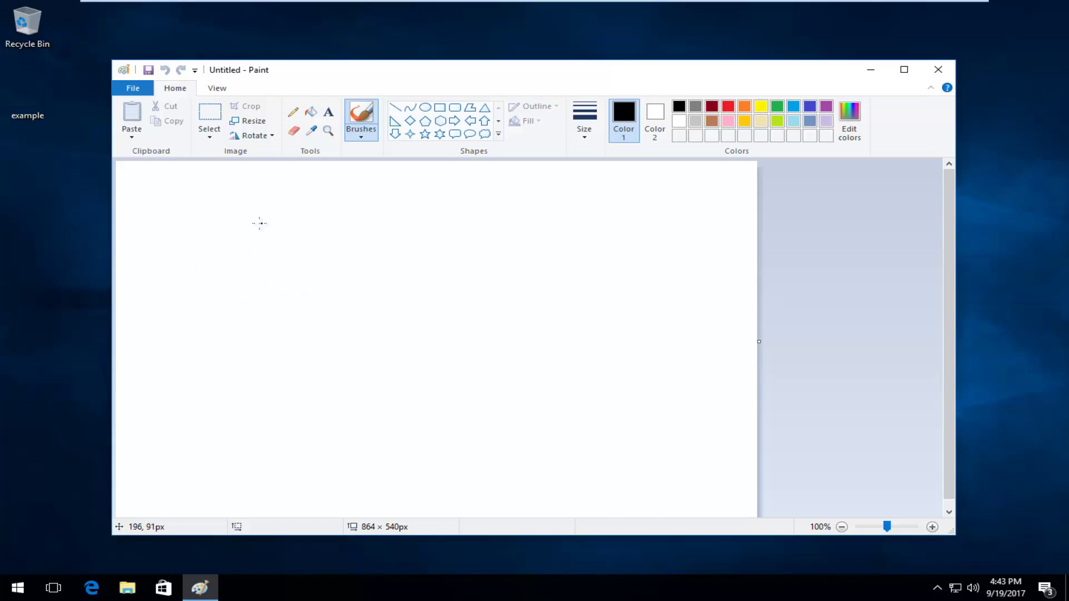
pyautogui.moveTo(203, 267)
pyautogui.mouseDown()
pyautogui.moveTo(201, 242)
pyautogui.moveTo(219, 241)
pyautogui.moveTo(219, 232)
pyautogui.moveTo(218, 243)
pyautogui.moveTo(250, 237)
pyautogui.moveTo(313, 271)
pyautogui.moveTo(488, 255)
pyautogui.moveTo(538, 238)
pyautogui.mouseUp()
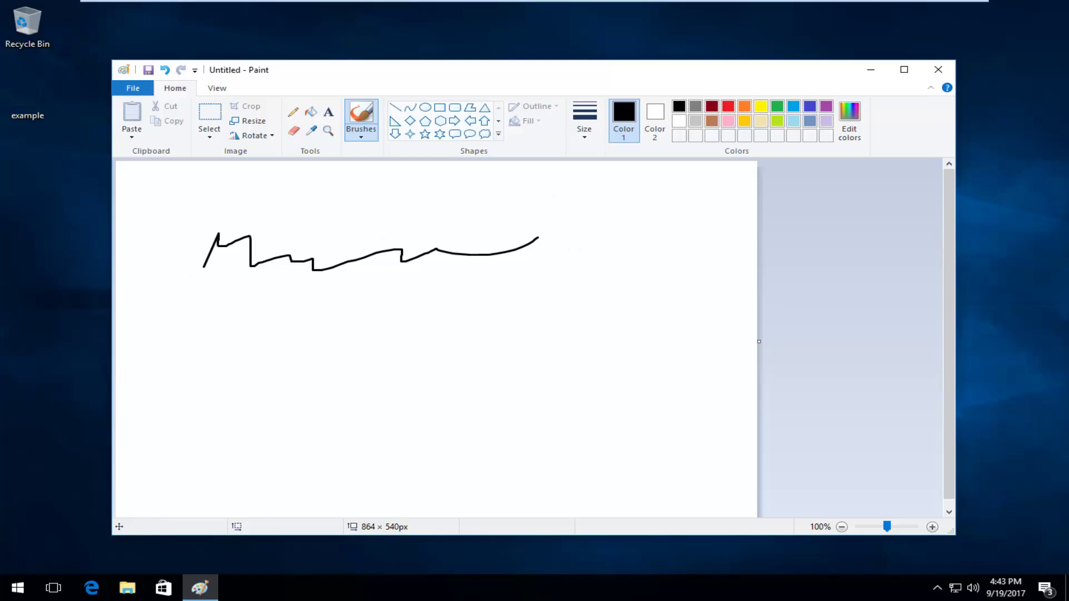
# - Start Snipping Tool and take a rectangular snip around the signature
pyautogui.click(17, 588)
pyautogui.write('snippi')
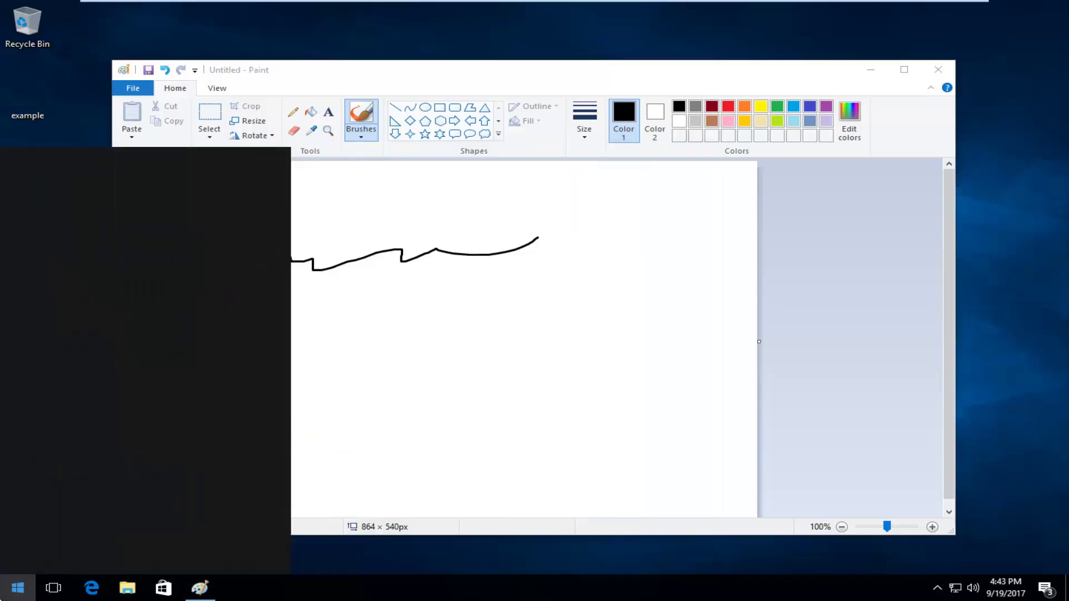
pyautogui.write('ng')
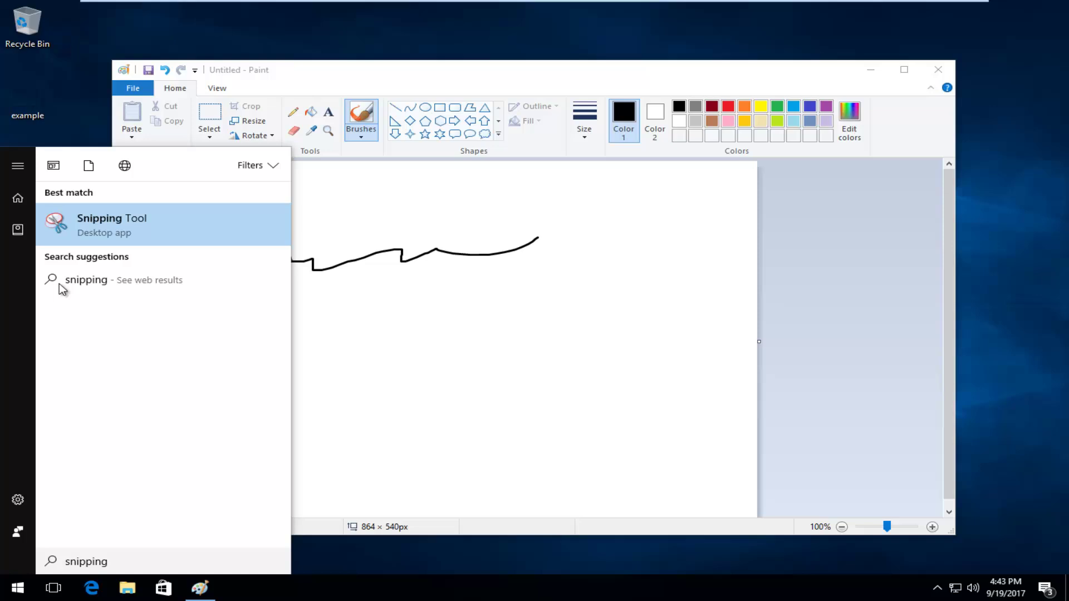
pyautogui.click(141, 225)
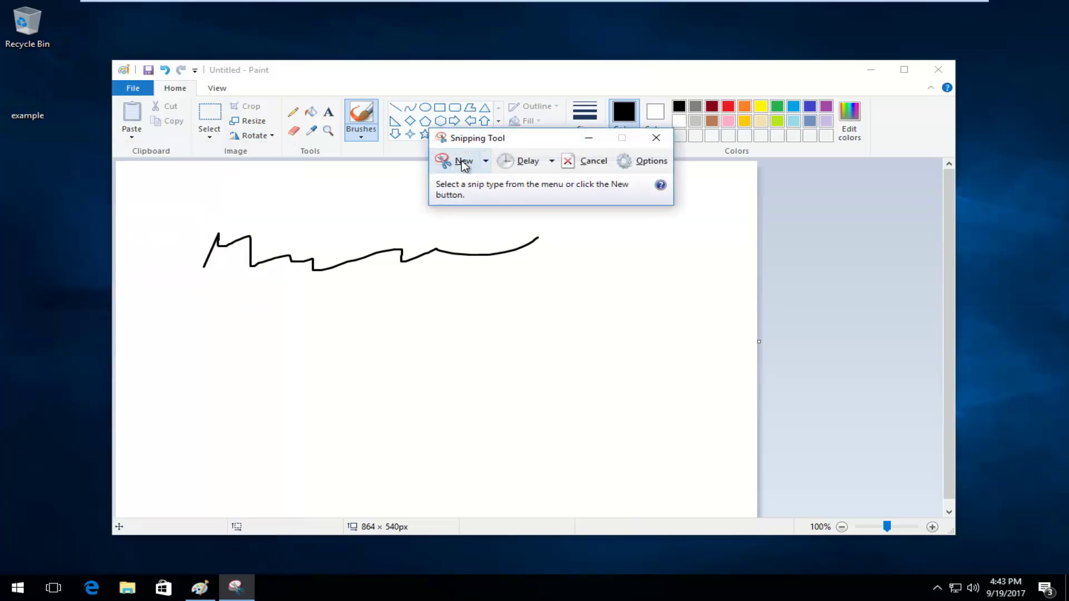
pyautogui.click(459, 163)
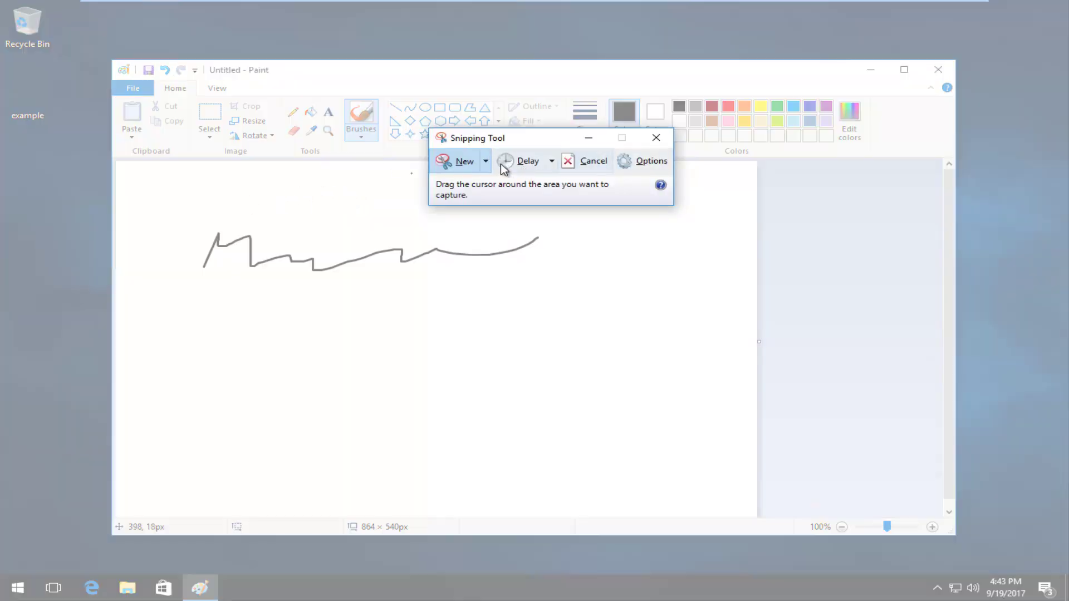
pyautogui.click(486, 161)
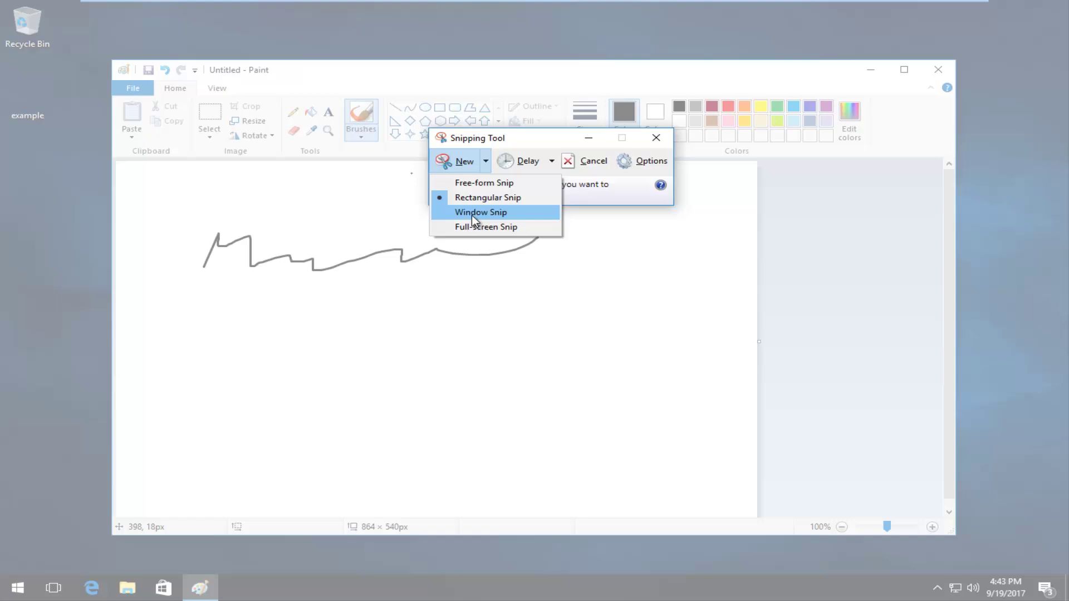
pyautogui.click(486, 162)
pyautogui.click(486, 161)
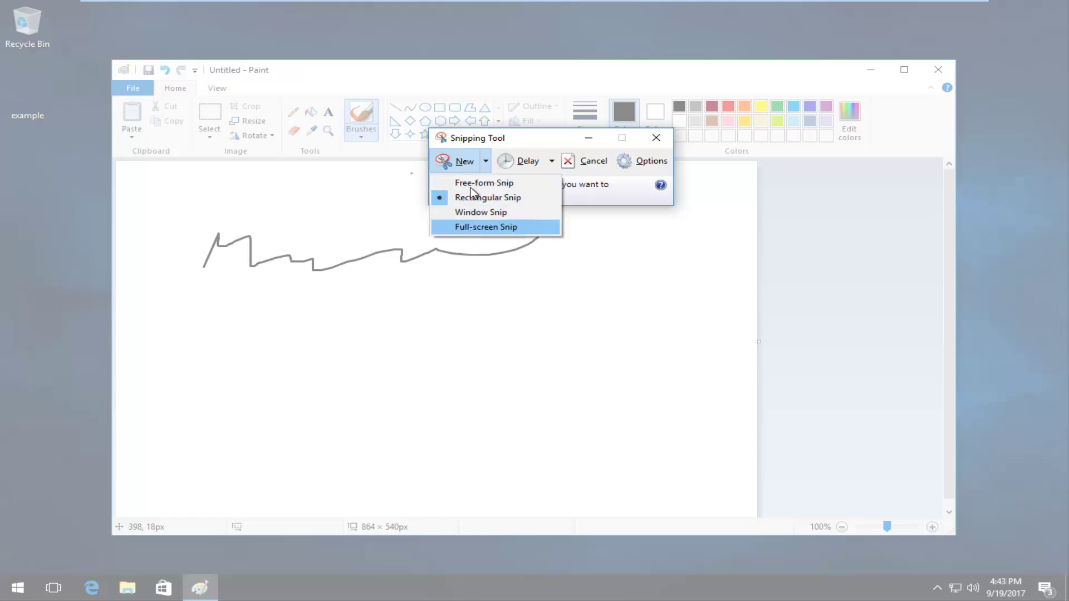
pyautogui.click(520, 136)
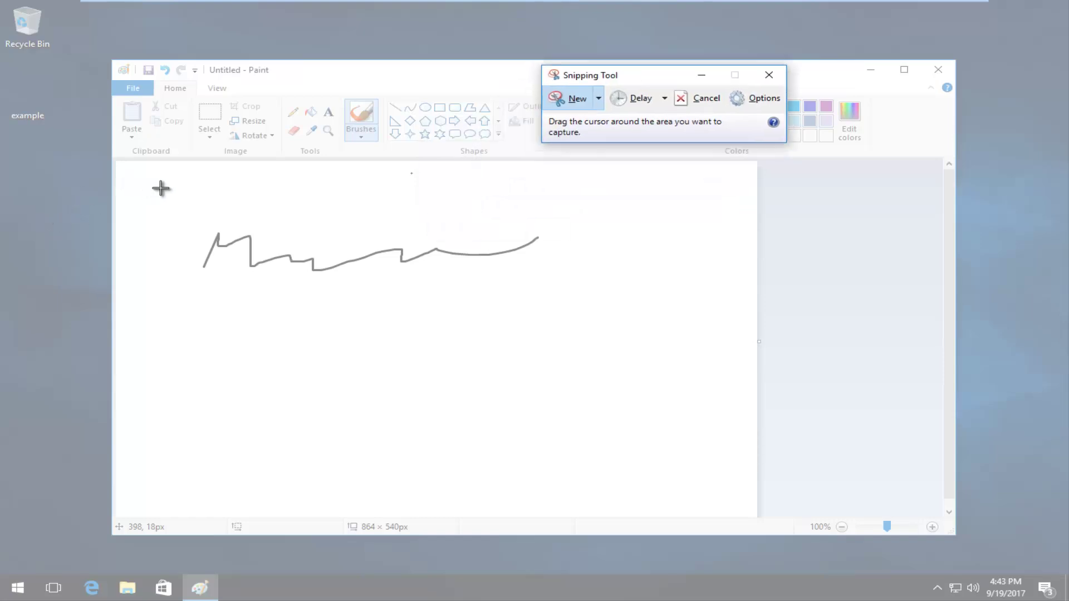
pyautogui.moveTo(162, 186)
pyautogui.mouseDown()
pyautogui.moveTo(482, 245)
pyautogui.moveTo(554, 289)
pyautogui.mouseUp()
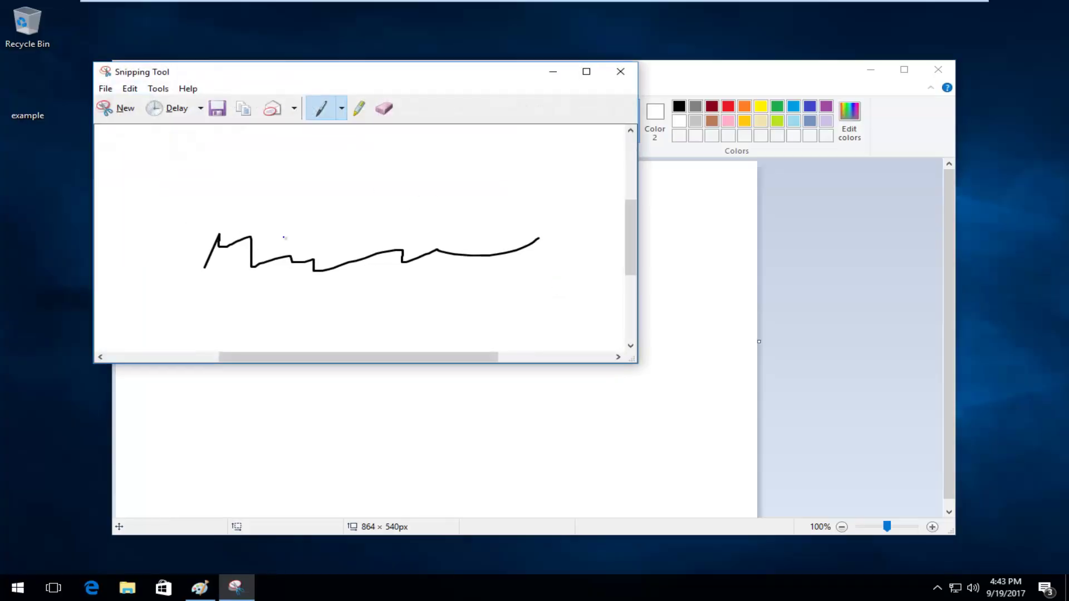
# - Save the capture to the Desktop as '1', then close Snipping Tool and Paint
pyautogui.click(104, 88)
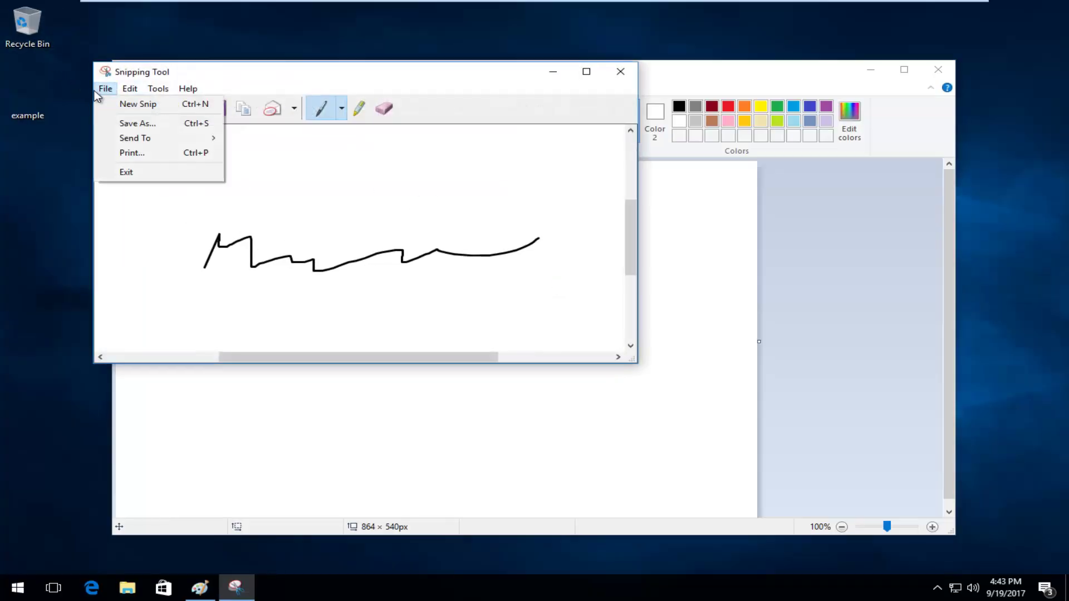
pyautogui.click(115, 124)
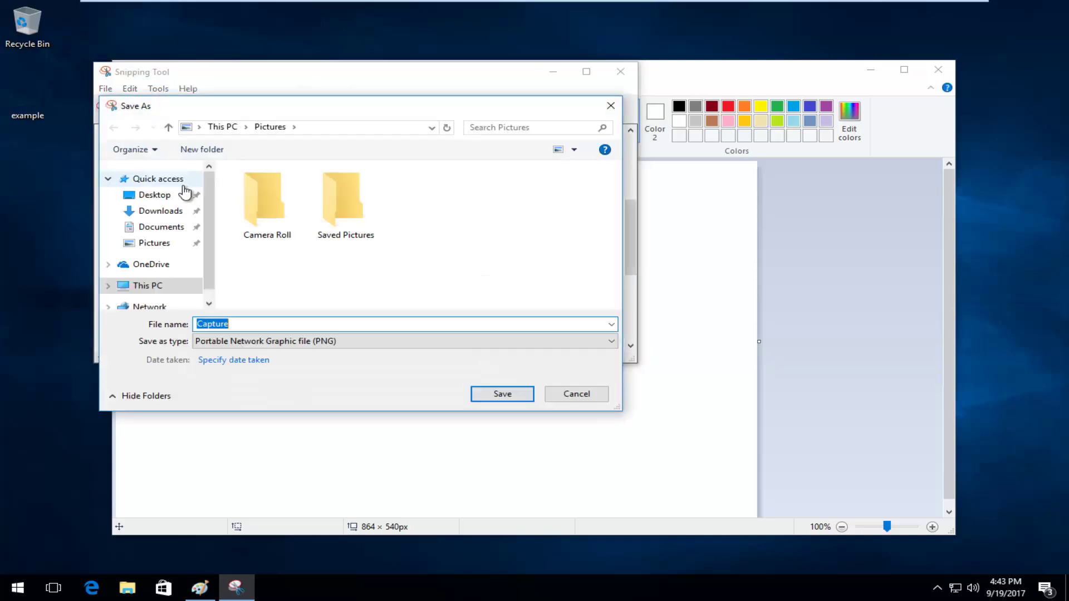
pyautogui.write('1')
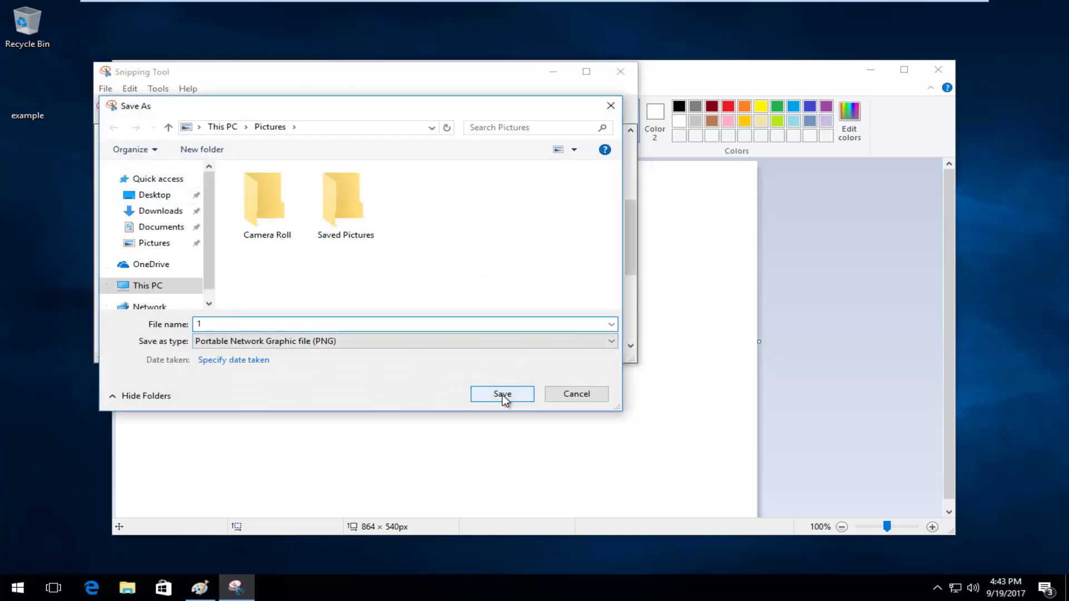
pyautogui.click(146, 192)
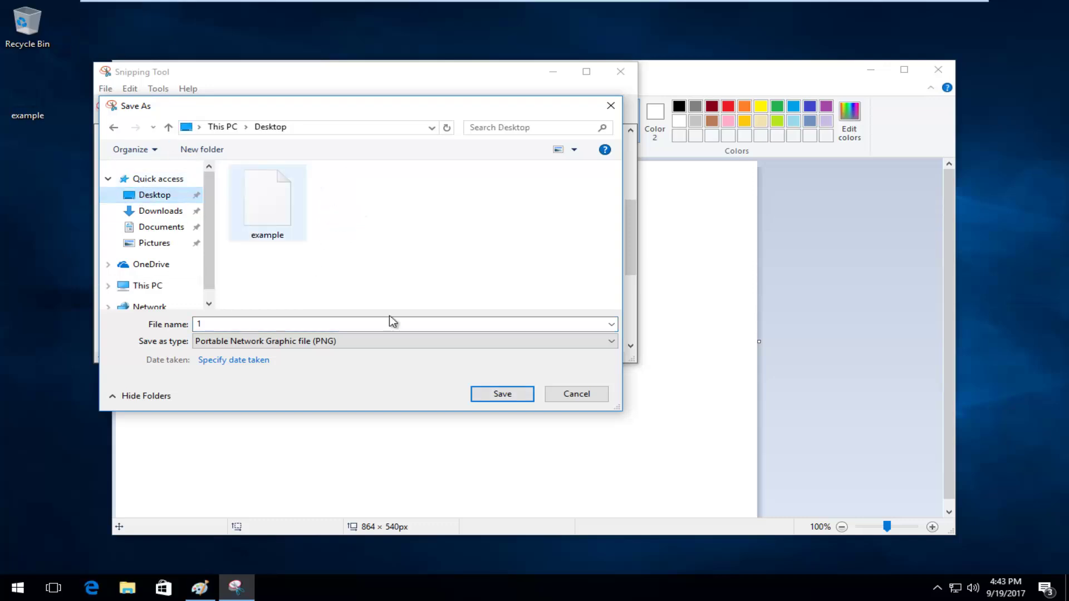
pyautogui.click(501, 393)
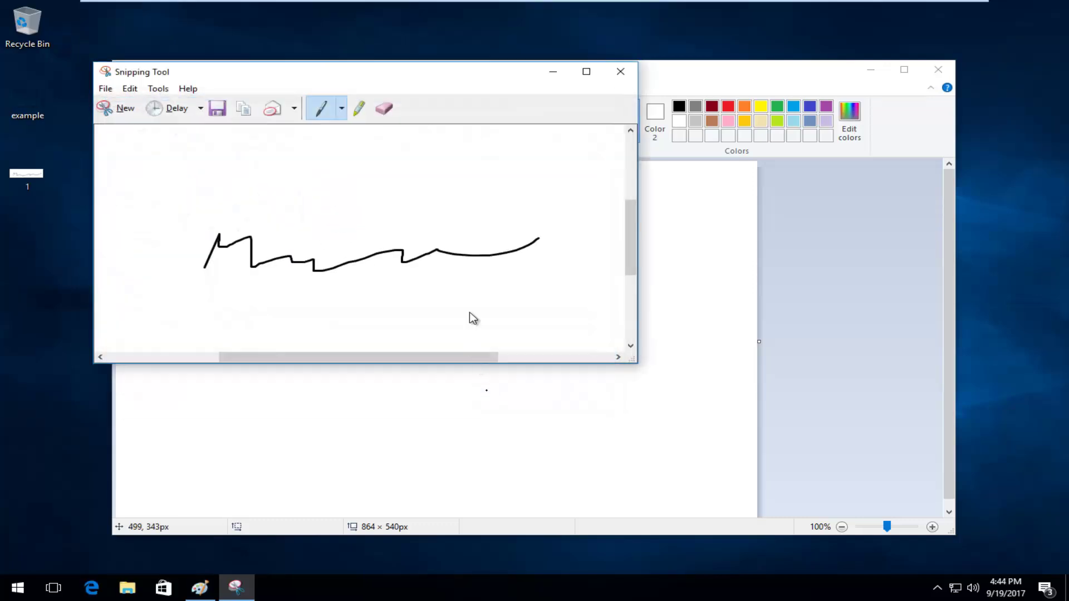
pyautogui.hotkey('alt', 'F4')
pyautogui.click(938, 69)
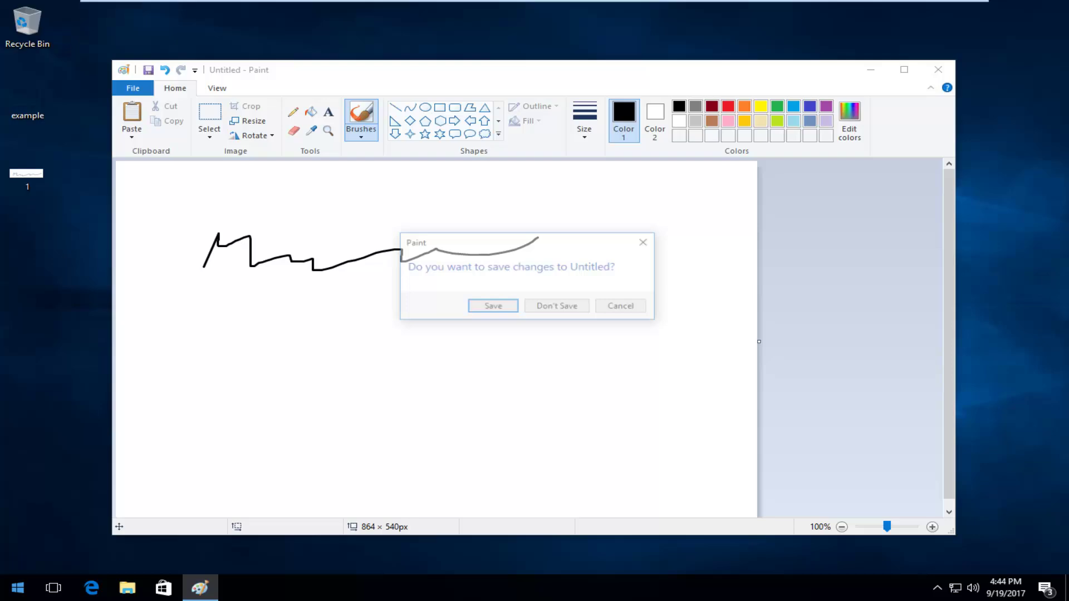
# - Discard the unsaved Paint drawing and launch WordPad from the Start search
pyautogui.click(566, 313)
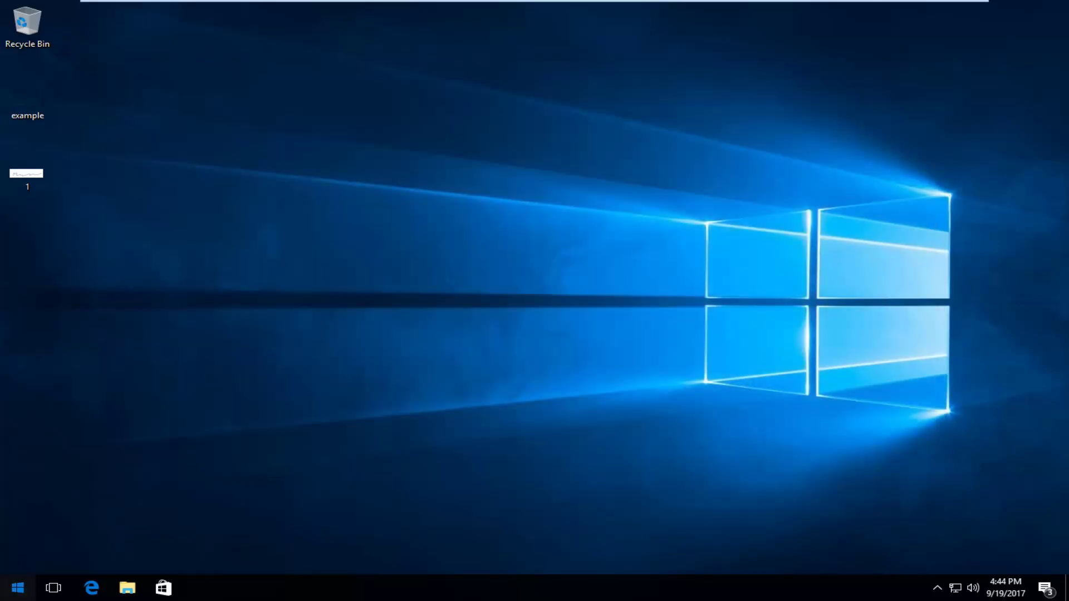
pyautogui.click(17, 588)
pyautogui.write('word')
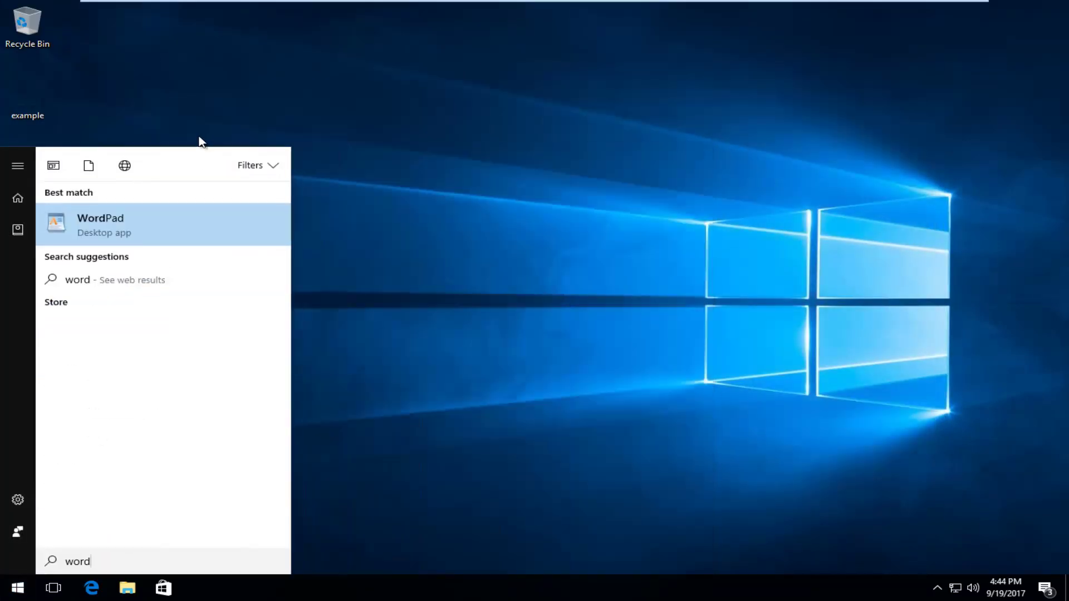
pyautogui.click(150, 218)
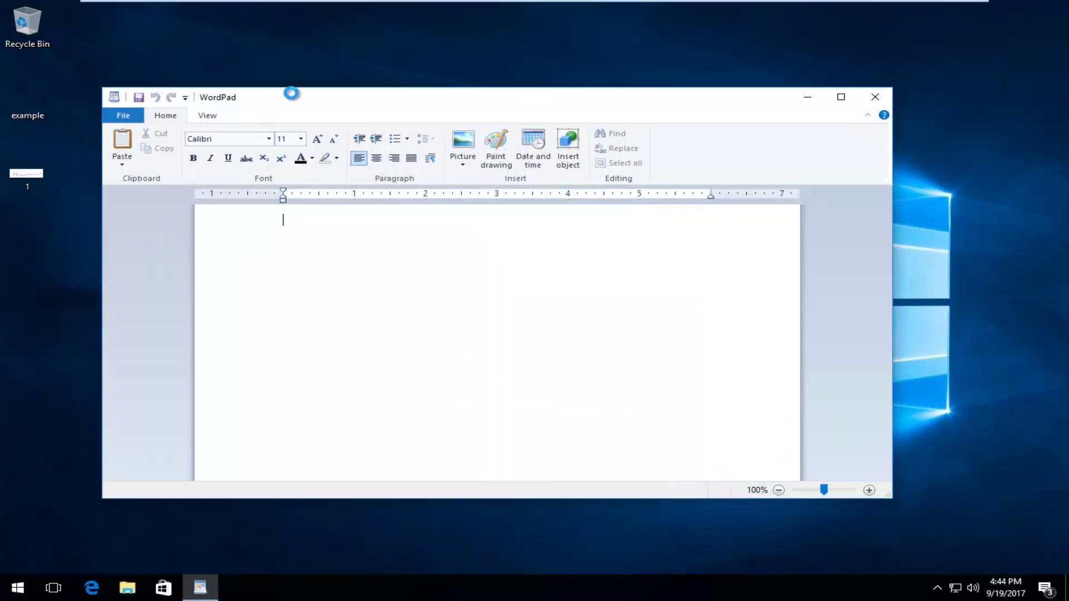
# - Insert the saved signature image into the WordPad document and maximize the window
pyautogui.moveTo(291, 93); pyautogui.dragTo(400, 69)
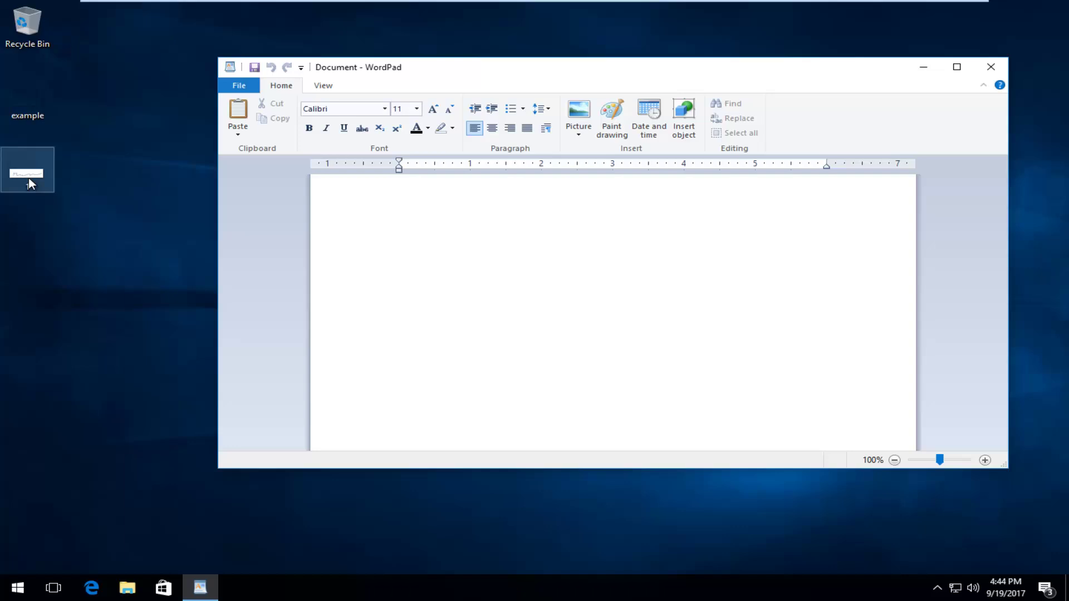
pyautogui.moveTo(28, 178); pyautogui.dragTo(418, 234)
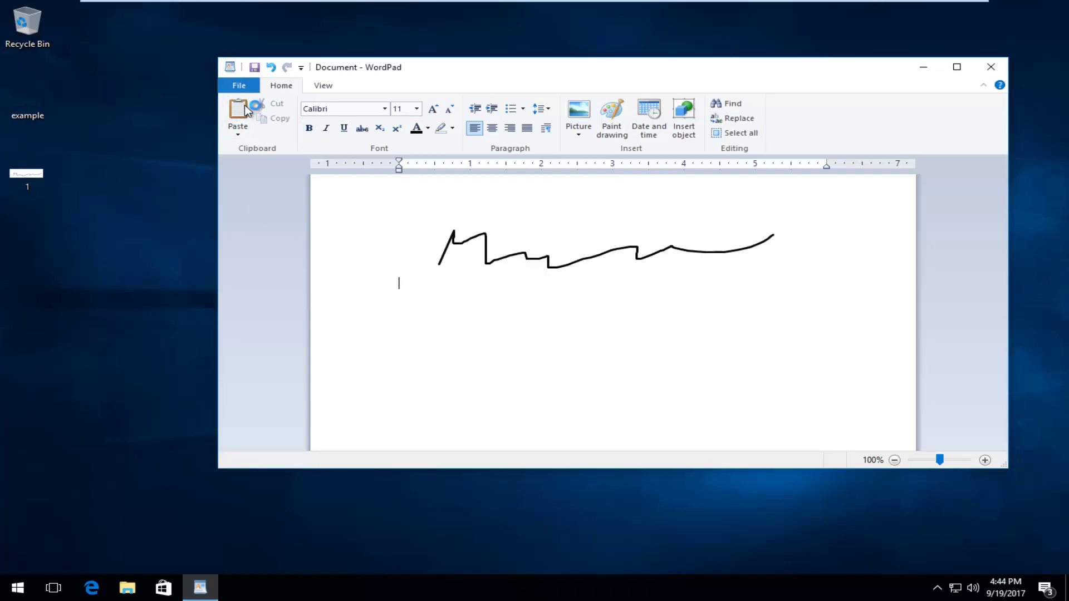
pyautogui.click(238, 135)
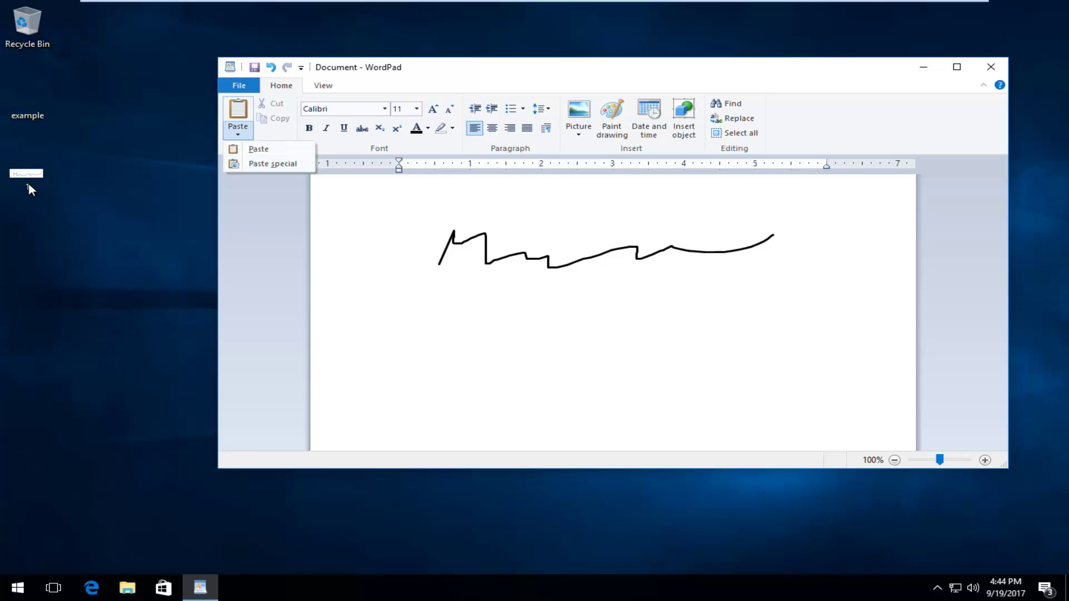
pyautogui.click(619, 285)
pyautogui.click(957, 67)
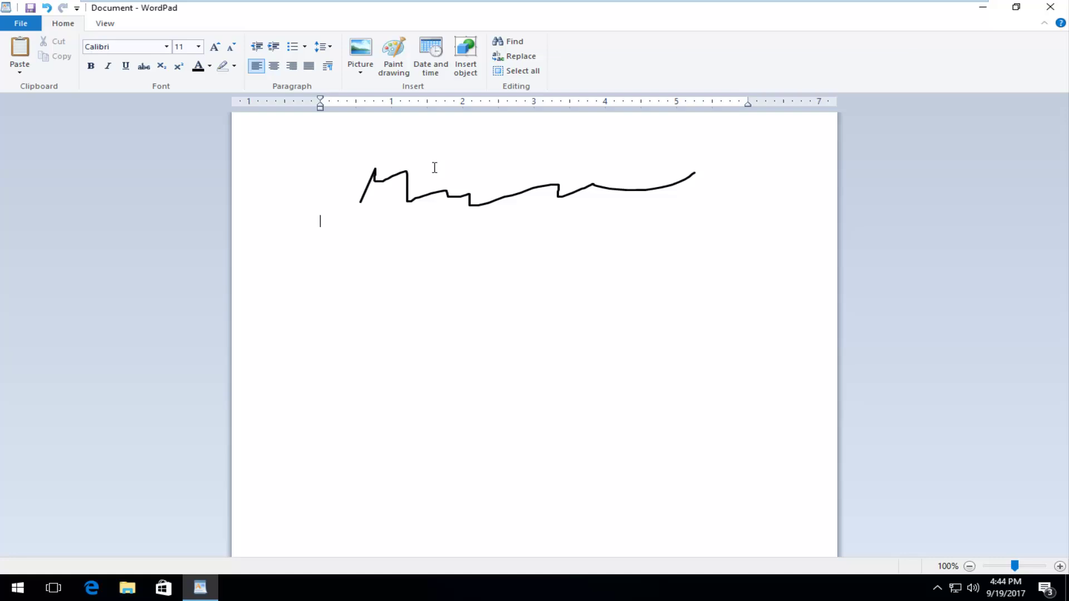
pyautogui.moveTo(435, 168)
pyautogui.mouseDown()
pyautogui.moveTo(470, 219)
pyautogui.moveTo(400, 225)
pyautogui.moveTo(310, 196)
pyautogui.moveTo(312, 212)
pyautogui.mouseUp()
# - Push the signature down with a blank line, then close WordPad without saving
pyautogui.click(720, 221)
pyautogui.press('Return')
pyautogui.press('Return')
pyautogui.press('Return')
pyautogui.press('Return')
pyautogui.press('Return')
pyautogui.press('Return')
pyautogui.press('Return')
pyautogui.press('Return')
pyautogui.press('Return')
pyautogui.press('Return')
pyautogui.press('Return')
pyautogui.press('Return')
pyautogui.press('Return')
pyautogui.press('Return')
pyautogui.press('Return')
pyautogui.press('Return')
pyautogui.press('Return')
pyautogui.press('Return')
pyautogui.press('Return')
pyautogui.press('Return')
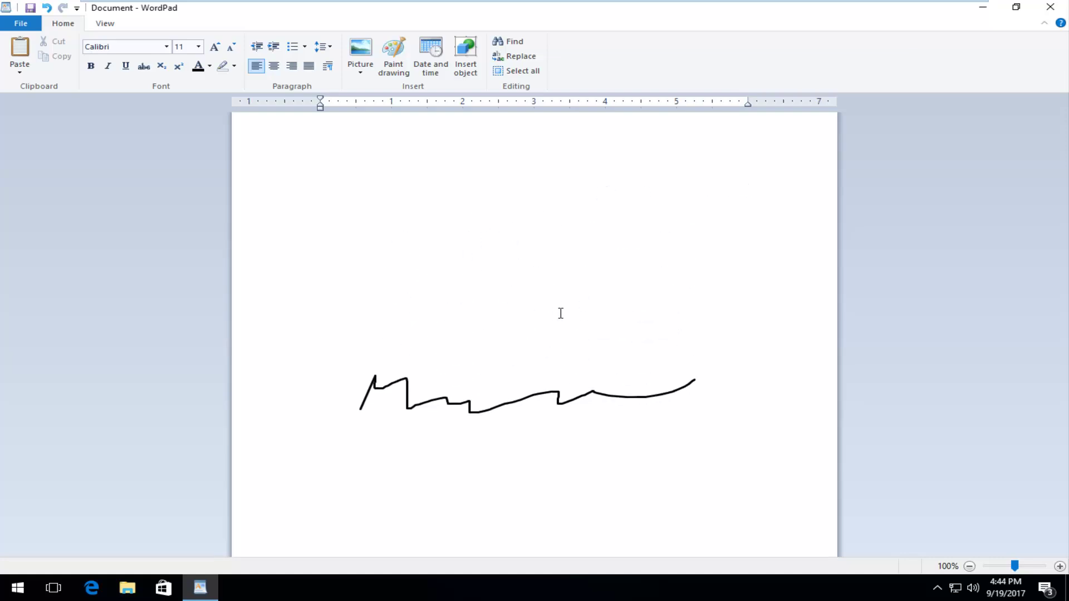
pyautogui.click(529, 387)
pyautogui.click(443, 284)
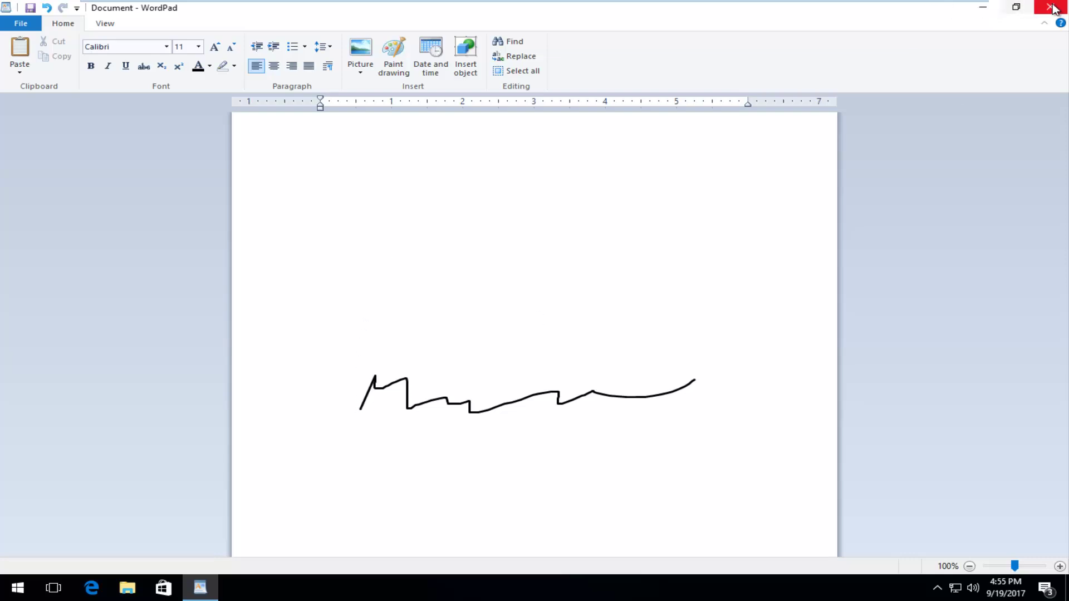
pyautogui.click(1050, 8)
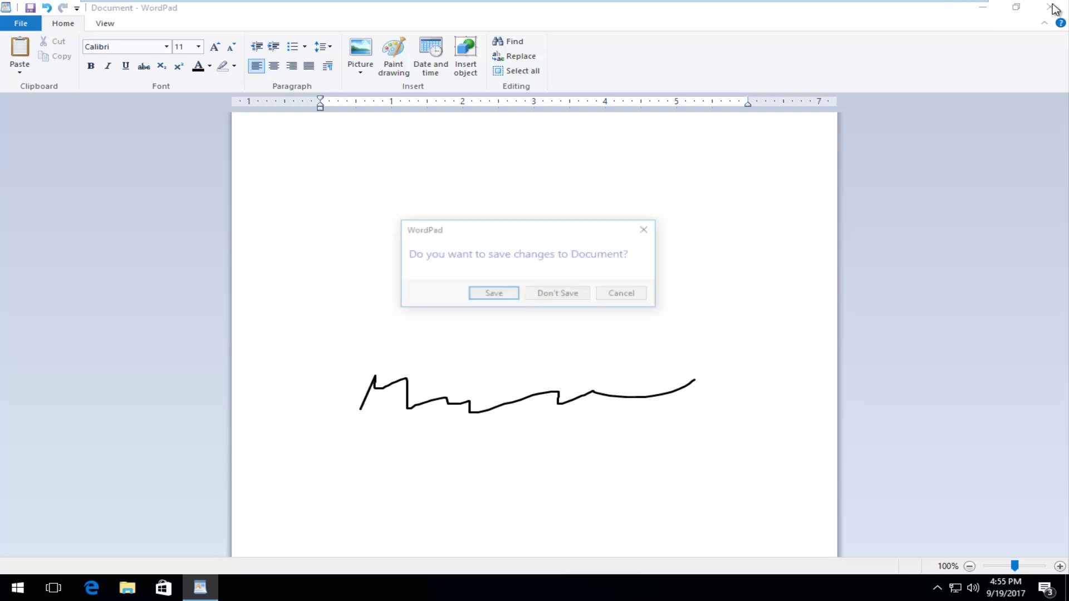
pyautogui.click(559, 295)
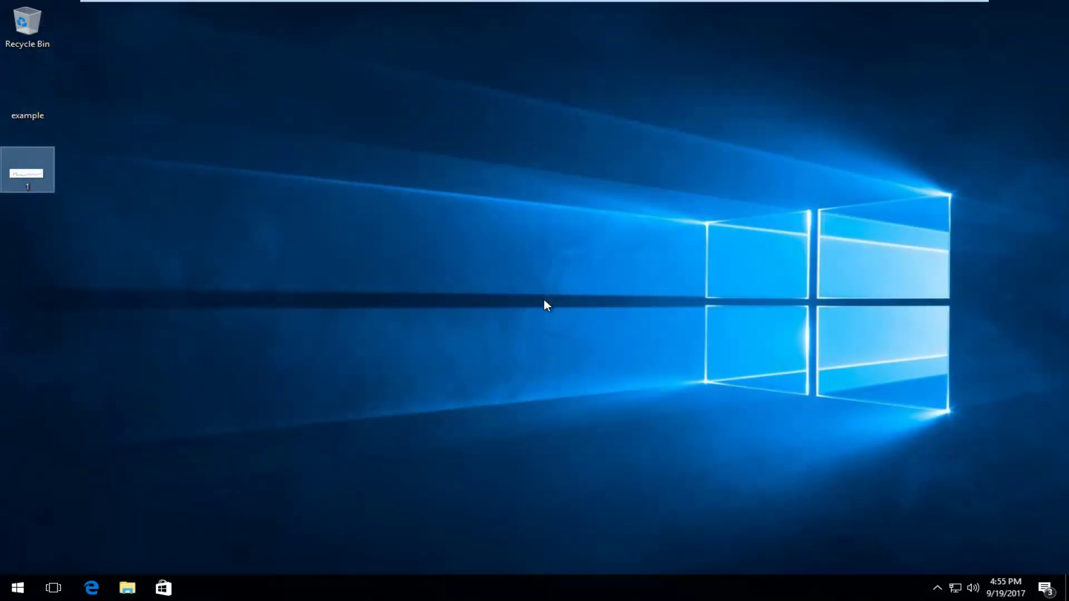
pyautogui.click(3, 599)
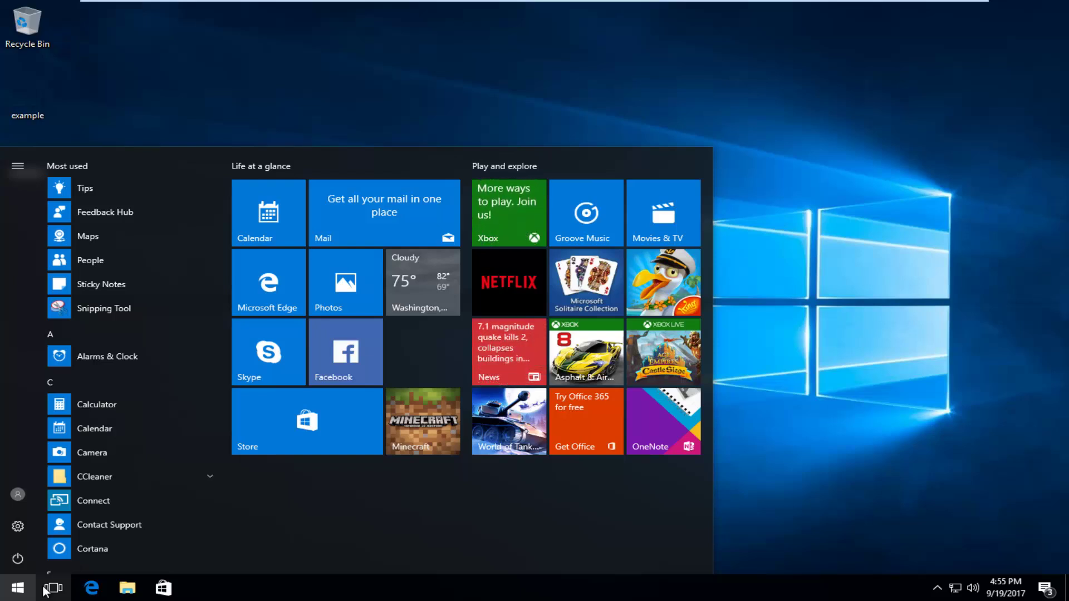
pyautogui.click(805, 441)
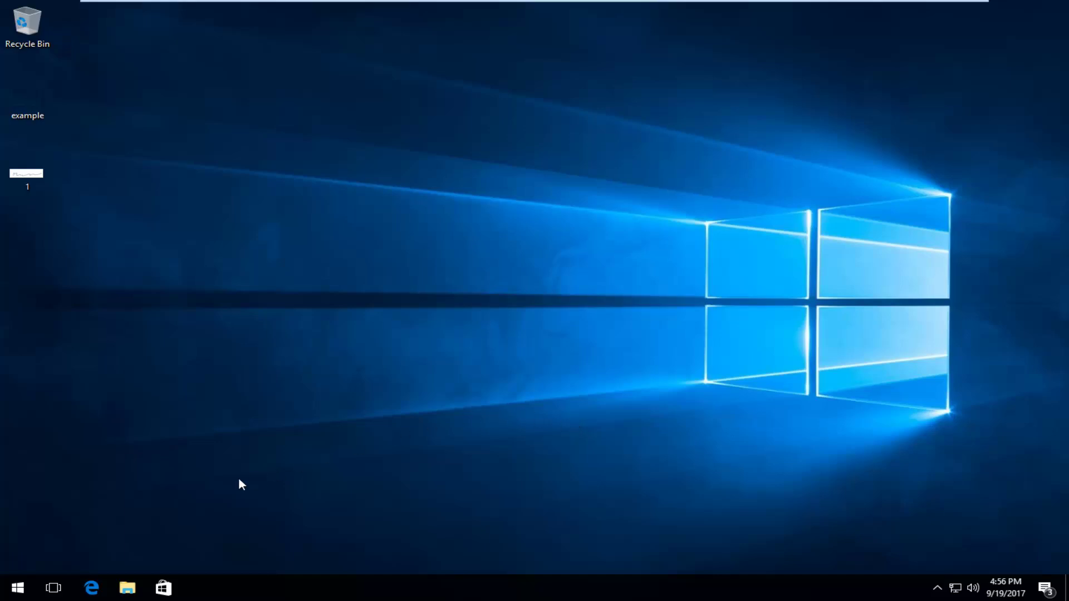
pyautogui.click(16, 590)
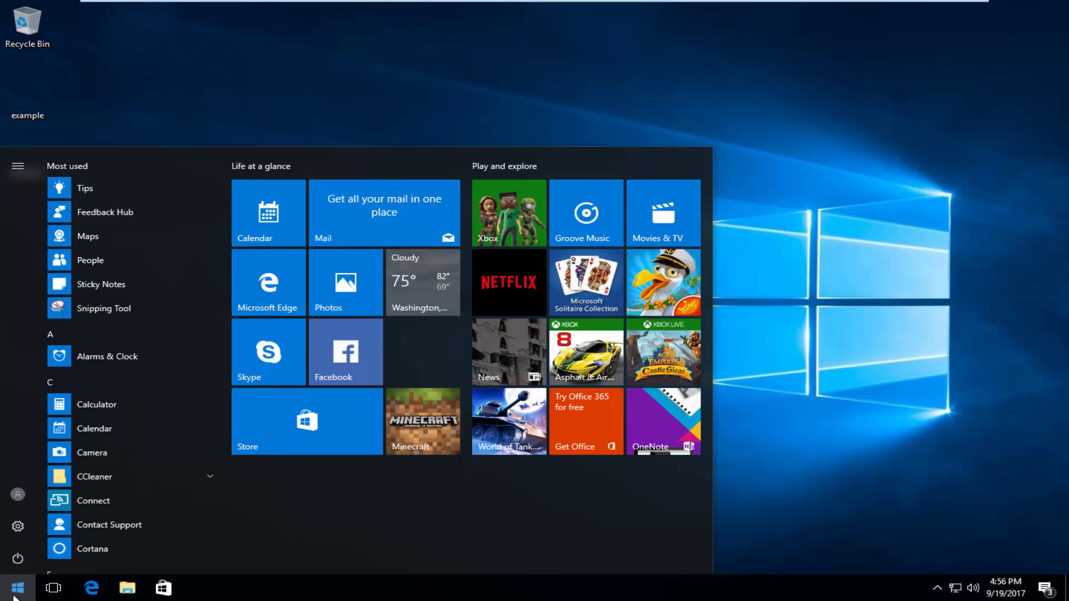
pyautogui.write('fax and scan')
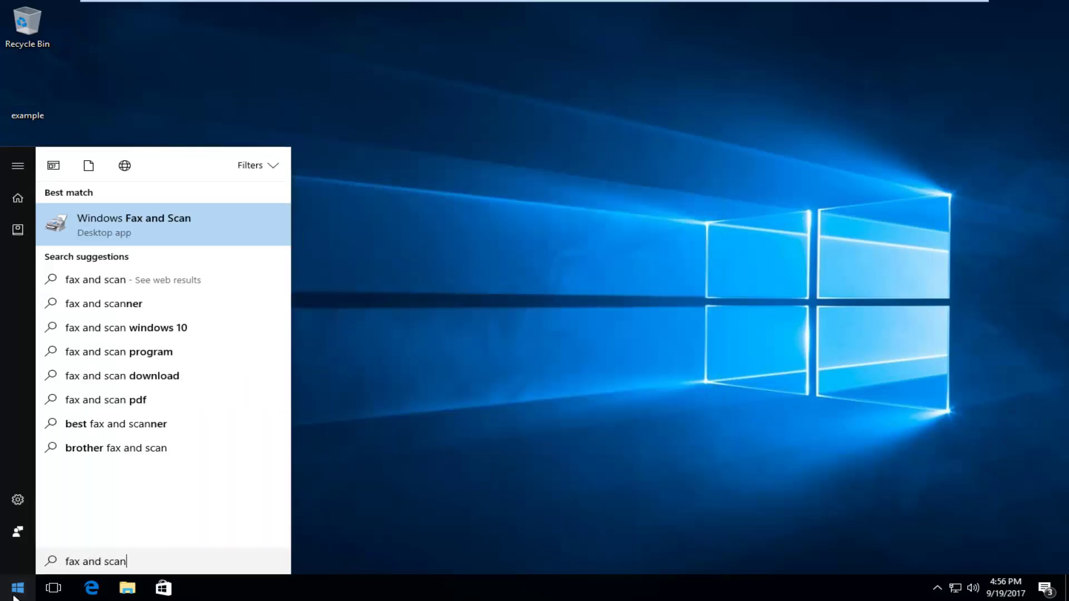
pyautogui.click(116, 233)
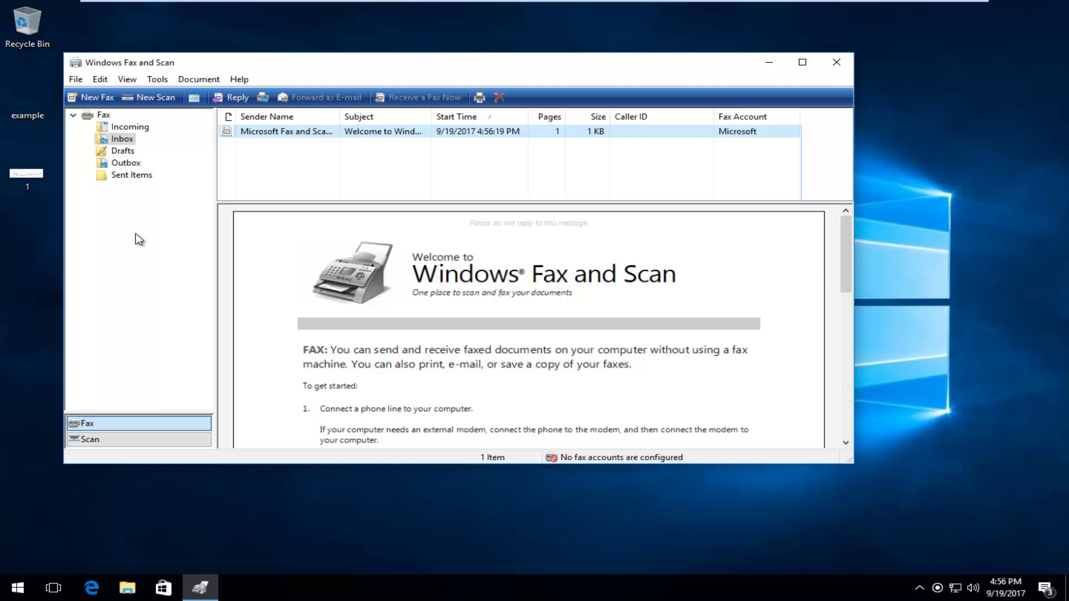
pyautogui.moveTo(181, 66); pyautogui.dragTo(258, 68)
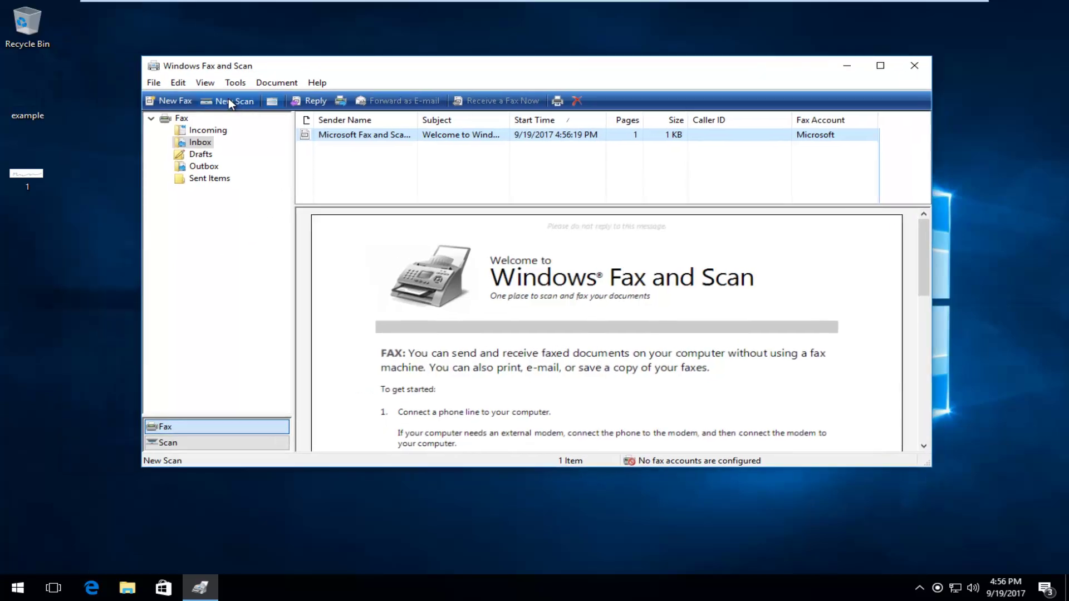
pyautogui.click(228, 99)
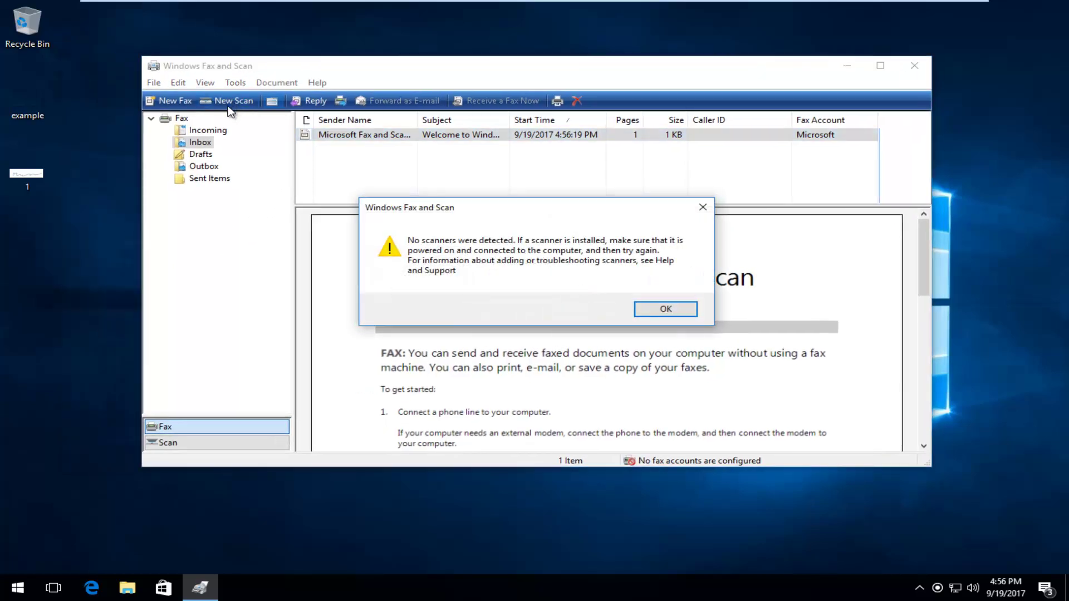
pyautogui.click(671, 309)
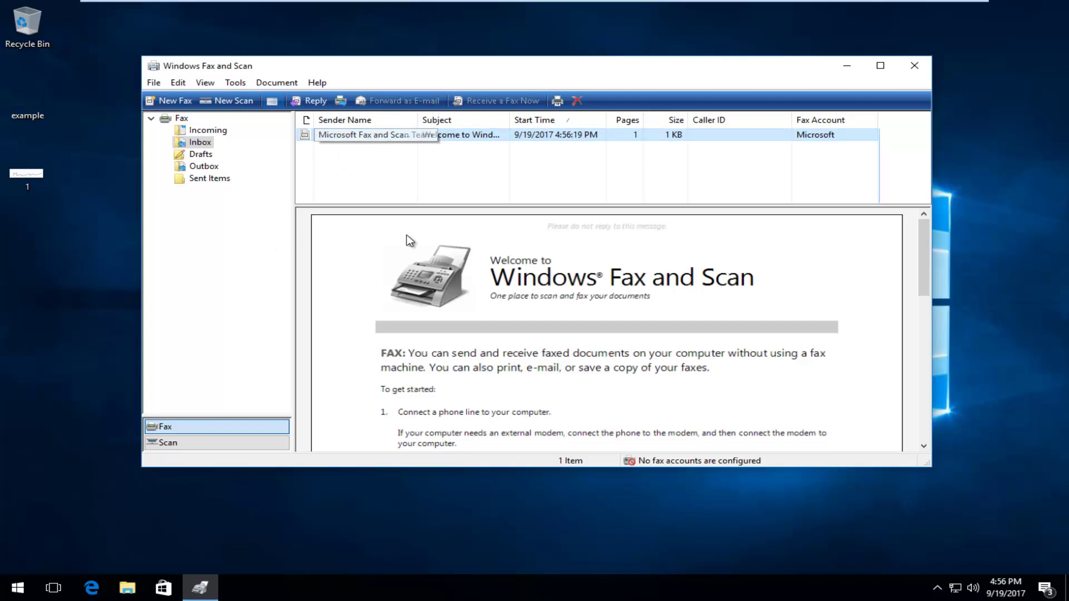
pyautogui.rightClick(357, 141)
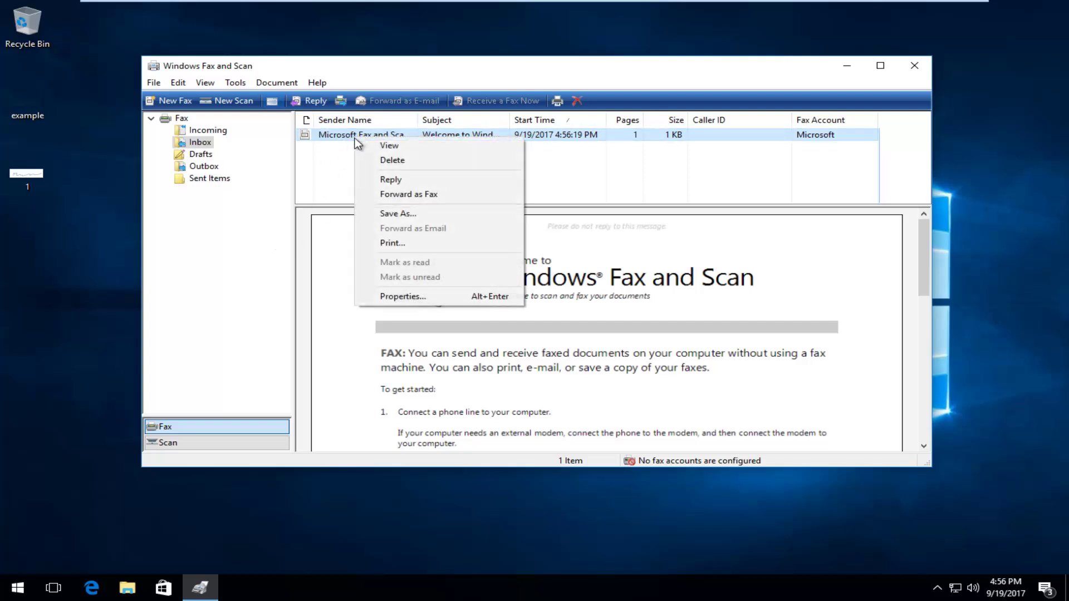
pyautogui.click(394, 213)
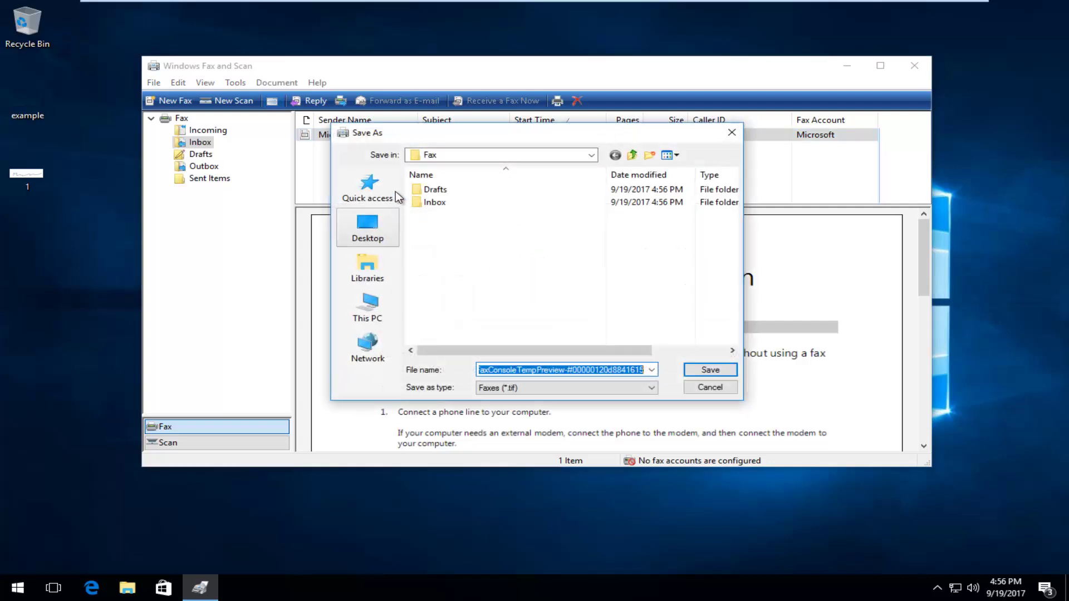
pyautogui.click(731, 132)
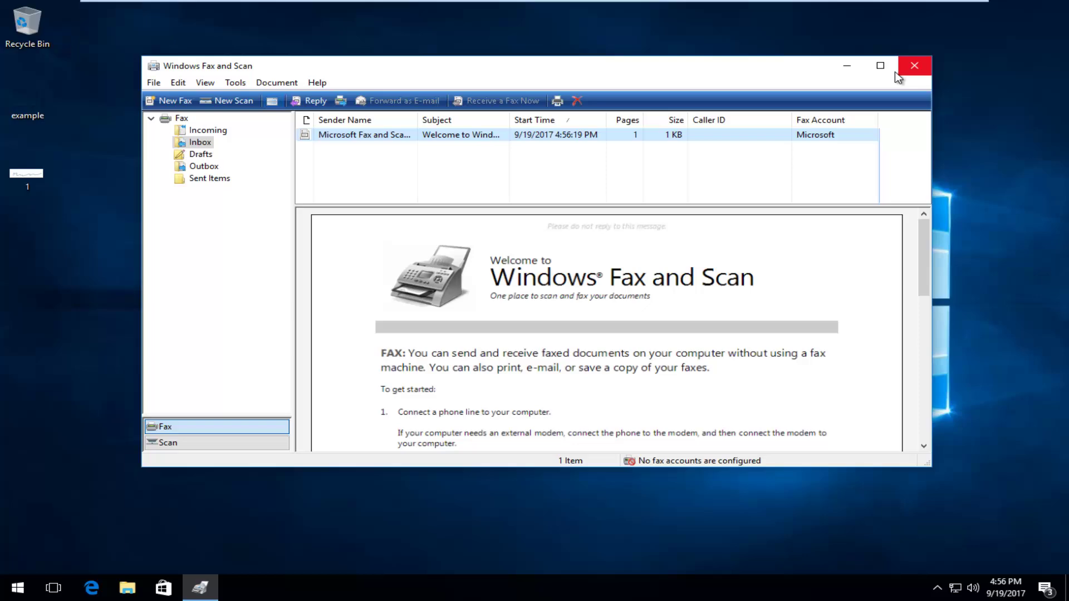
pyautogui.click(913, 74)
# - Launch WordPad from the Start search and restore it to a smaller window
pyautogui.click(17, 588)
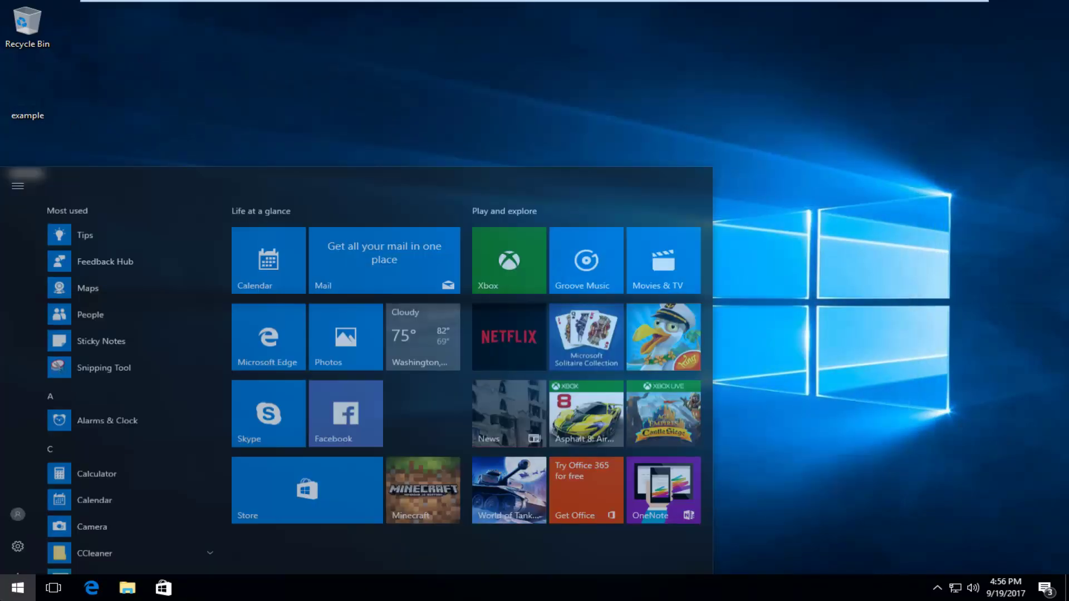
pyautogui.write('word')
pyautogui.click(180, 235)
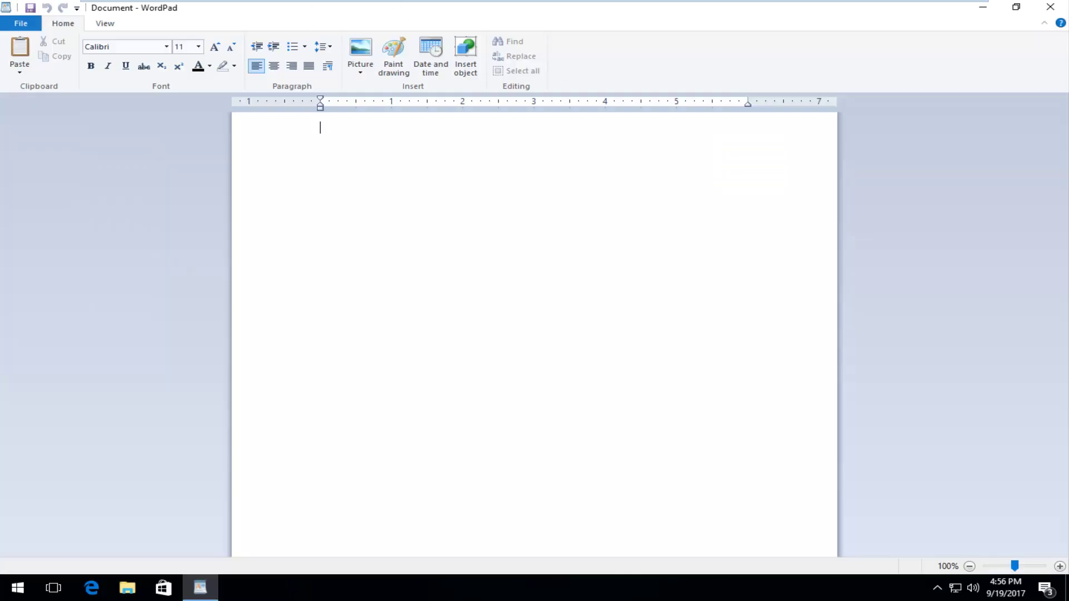
pyautogui.doubleClick(334, 8)
# - Paste the copied signature at the top of a new WordPad document, then maximize and restore the window
pyautogui.click(25, 99)
pyautogui.hotkey('ctrl', 'c')
pyautogui.click(335, 222)
pyautogui.hotkey('ctrl', 'v')
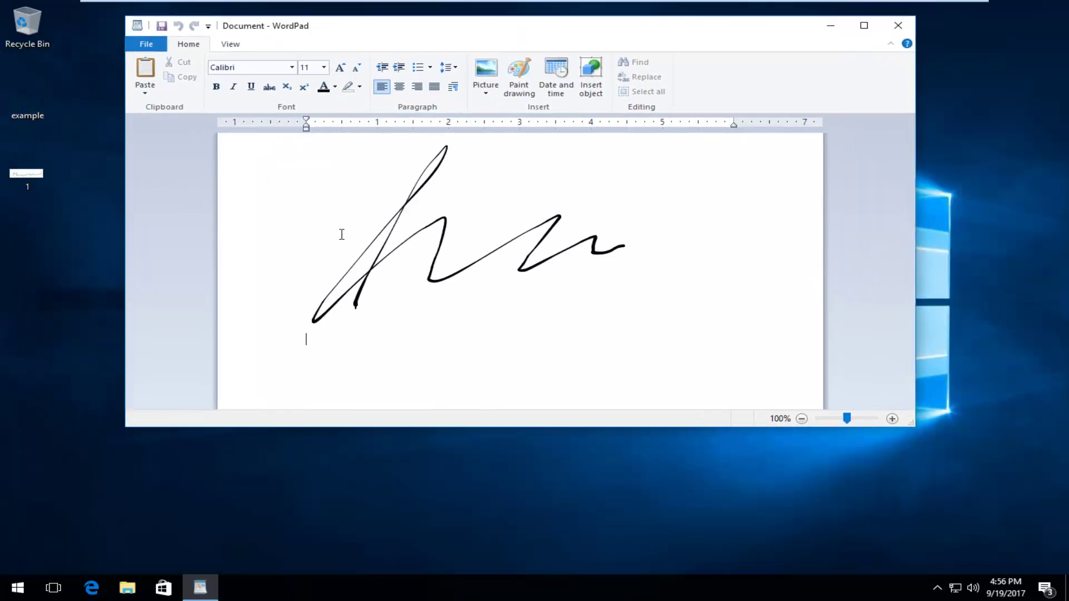
pyautogui.click(864, 25)
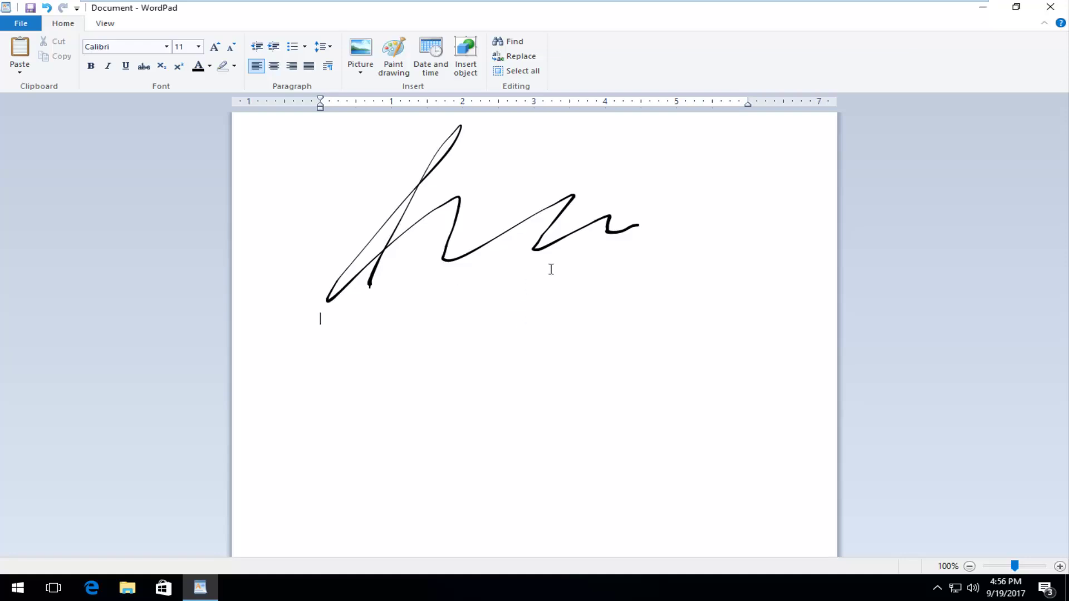
pyautogui.moveTo(441, 6); pyautogui.dragTo(563, 82)
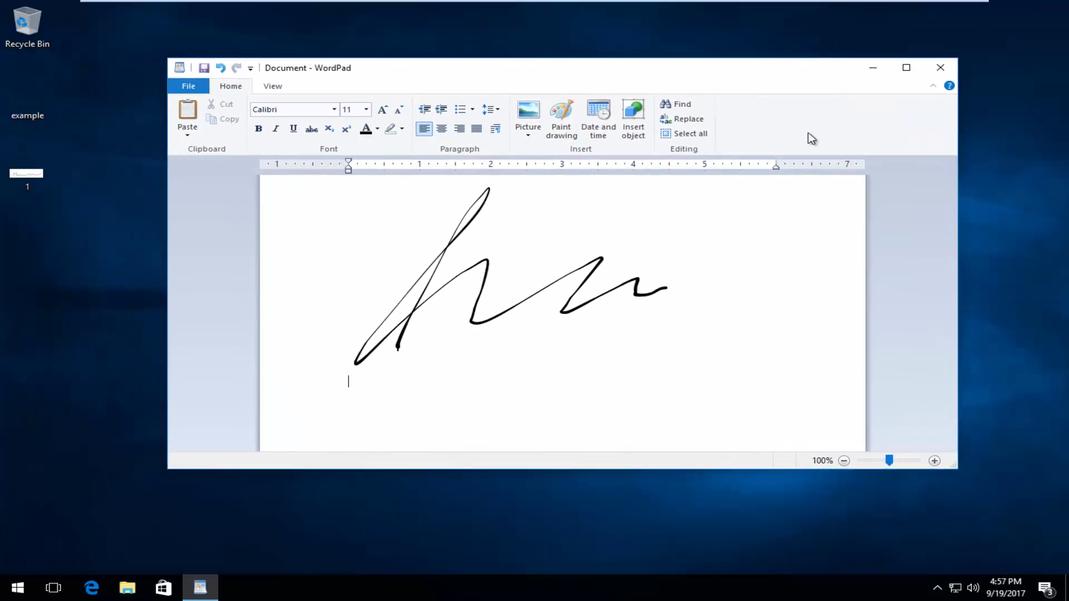